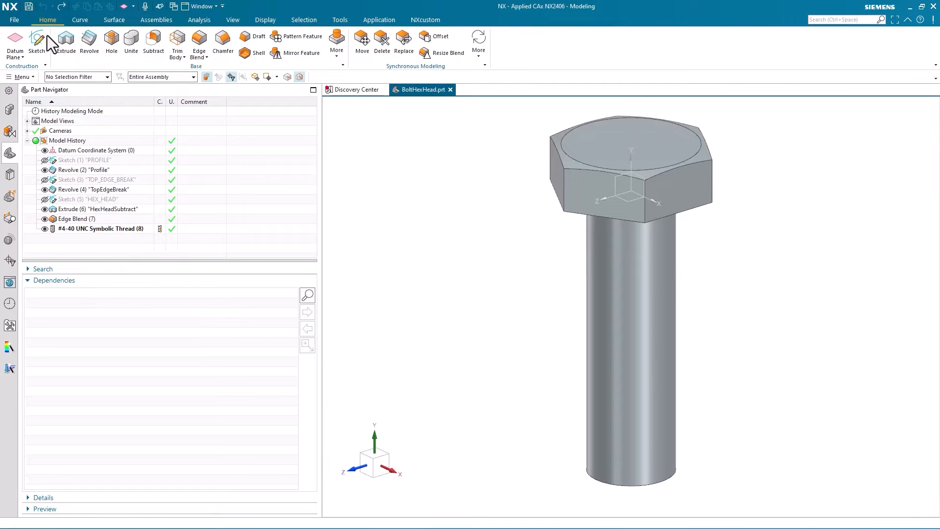
Make the PROFILE sketch the current feature and open it for editing with rollback.
{"action": "left_click", "coordinate": [156, 164]}
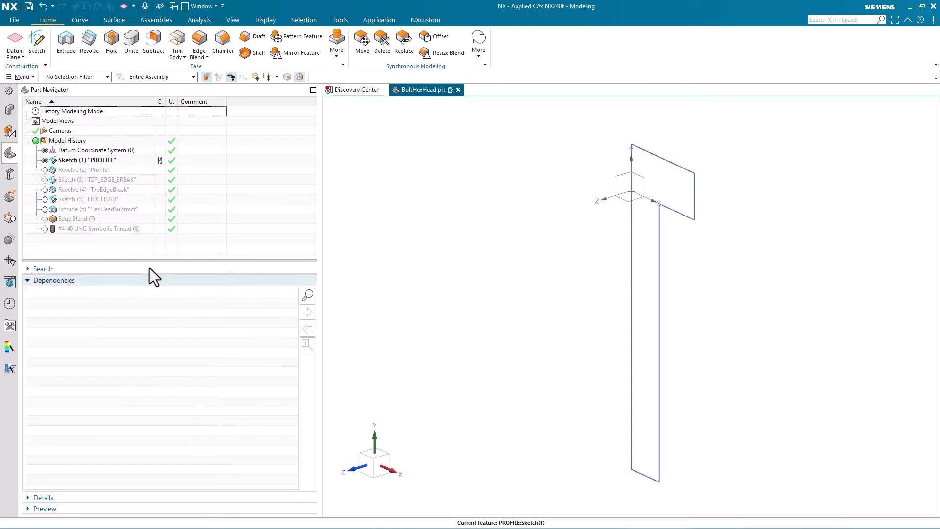
{"action": "right_click", "coordinate": [135, 162]}
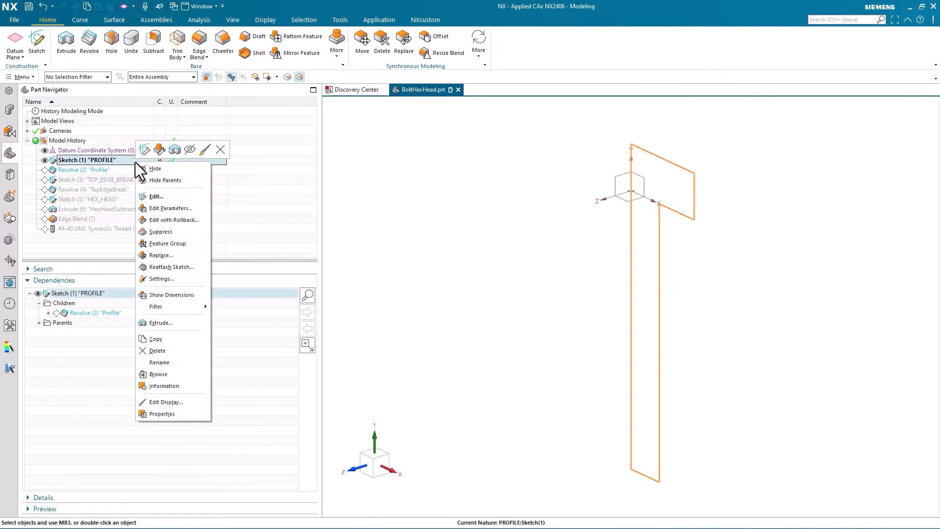
{"action": "left_click", "coordinate": [181, 222]}
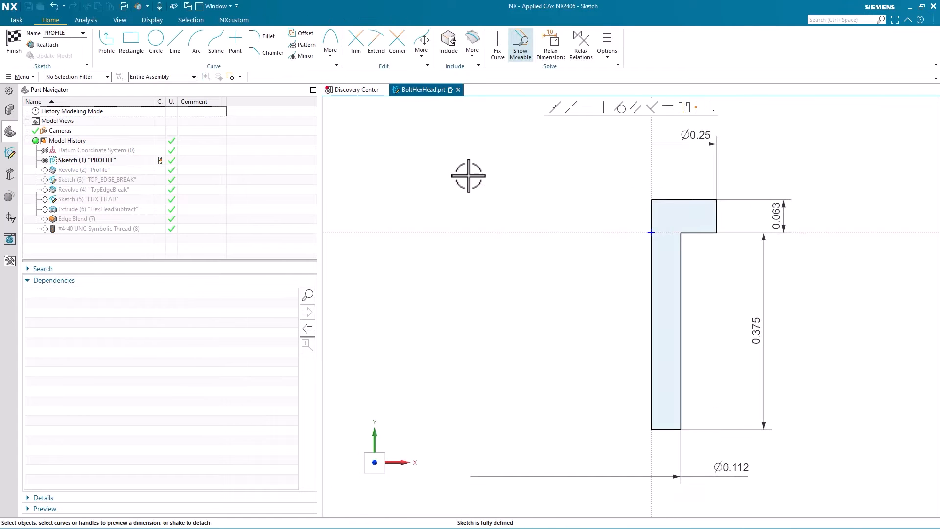
{"action": "mouse_move", "coordinate": [571, 357]}
{"action": "middle_mouse_down"}
{"action": "mouse_move", "coordinate": [573, 258]}
{"action": "mouse_move", "coordinate": [555, 299]}
{"action": "middle_mouse_up"}
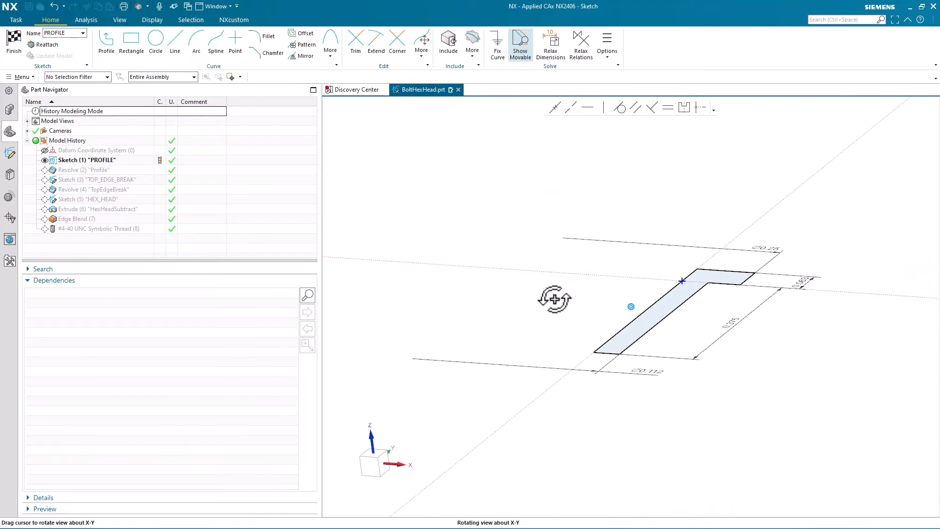
Reattach the PROFILE sketch to the datum YZ plane with the Y axis as horizontal reference and finish the sketch.
{"action": "left_click", "coordinate": [46, 45]}
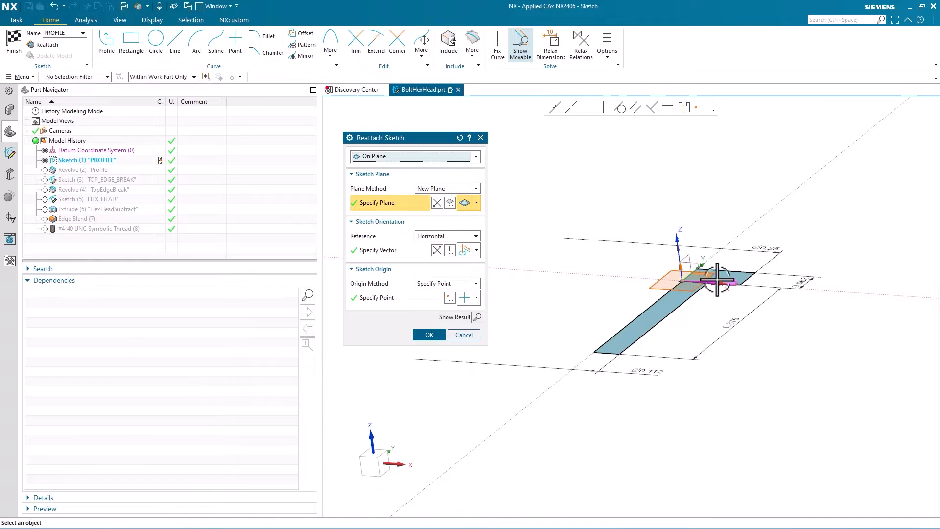
{"action": "left_click", "coordinate": [693, 243]}
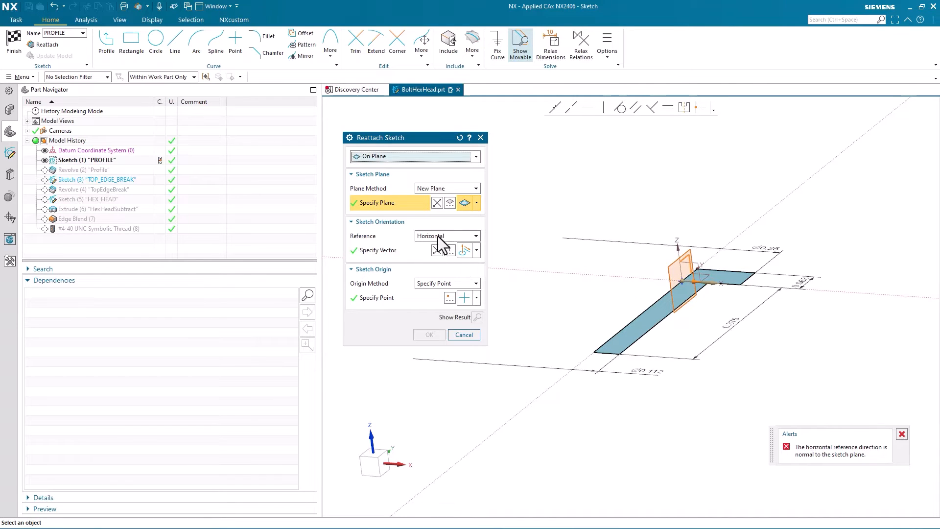
{"action": "left_click", "coordinate": [465, 251]}
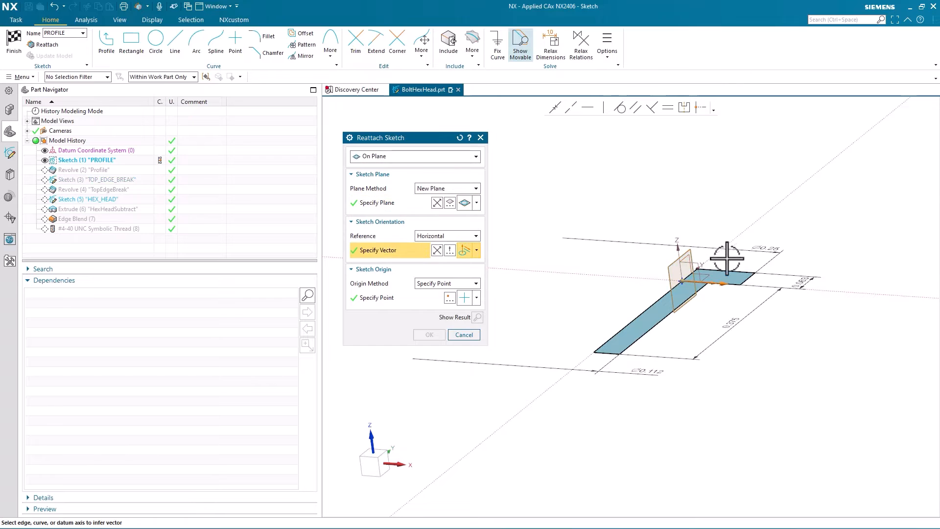
{"action": "left_click", "coordinate": [731, 237]}
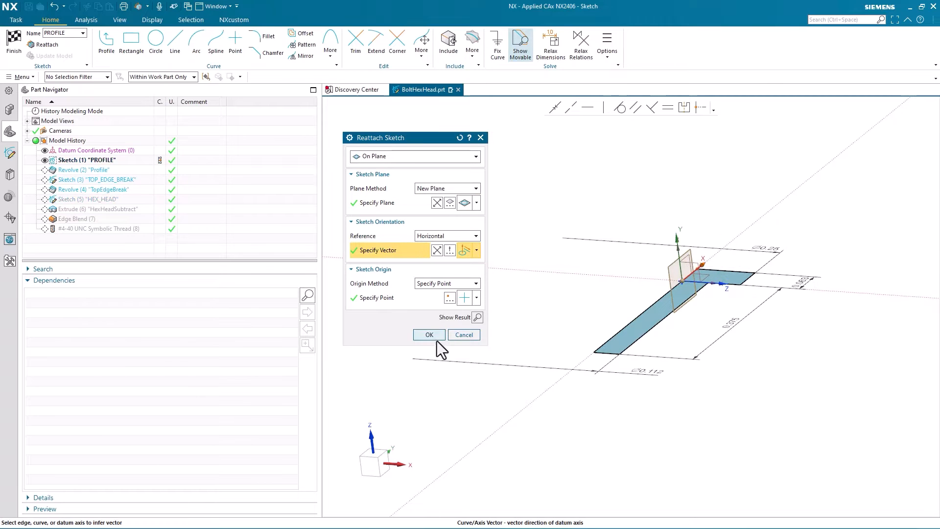
{"action": "left_click", "coordinate": [429, 334]}
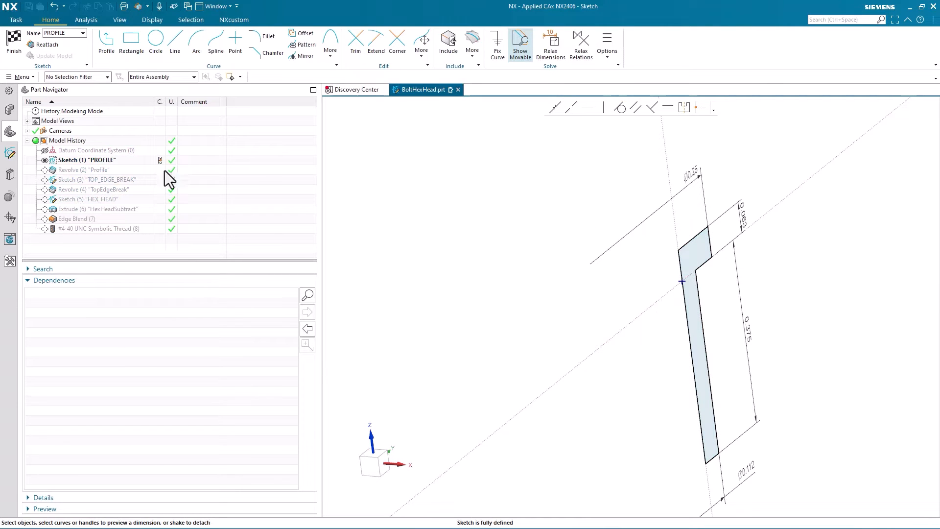
{"action": "left_click", "coordinate": [15, 40]}
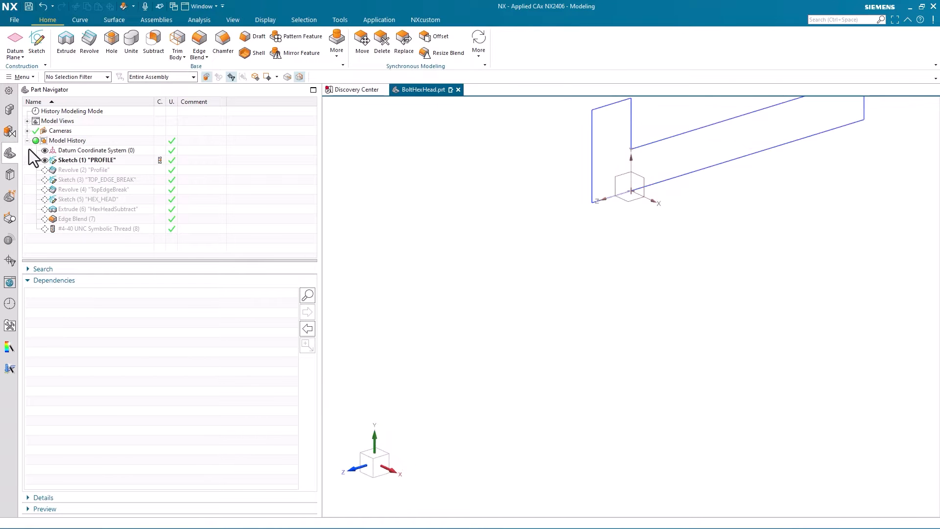
Reorient the display to the saved Trimetric model view.
{"action": "left_click", "coordinate": [28, 120]}
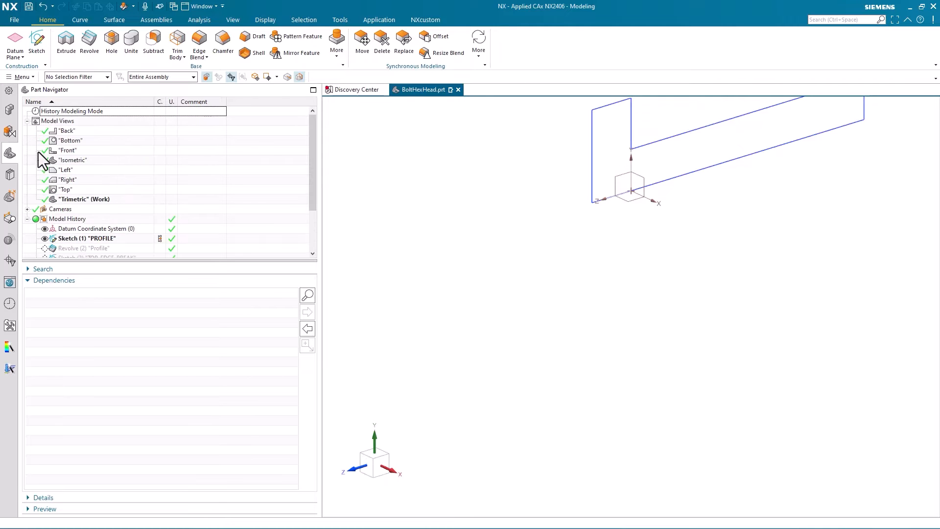
{"action": "double_click", "coordinate": [90, 199]}
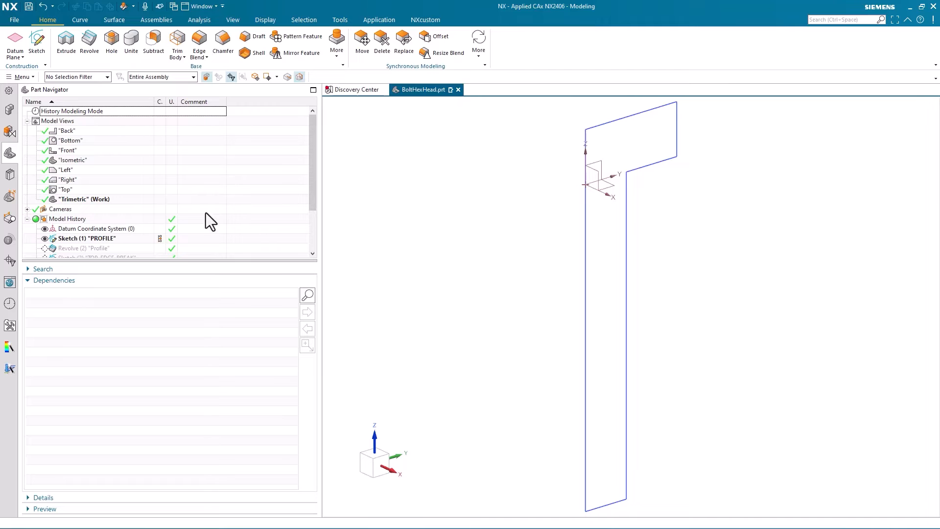
{"action": "left_click_drag", "start_coordinate": [313, 158], "coordinate": [286, 195]}
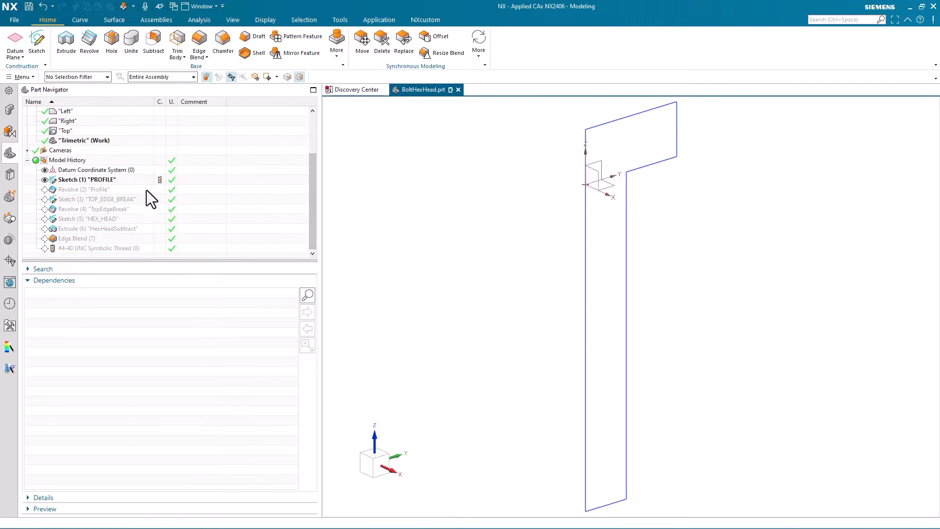
Roll the model history forward to Revolve (2) "Profile" and close the update failure report.
{"action": "left_click", "coordinate": [160, 187]}
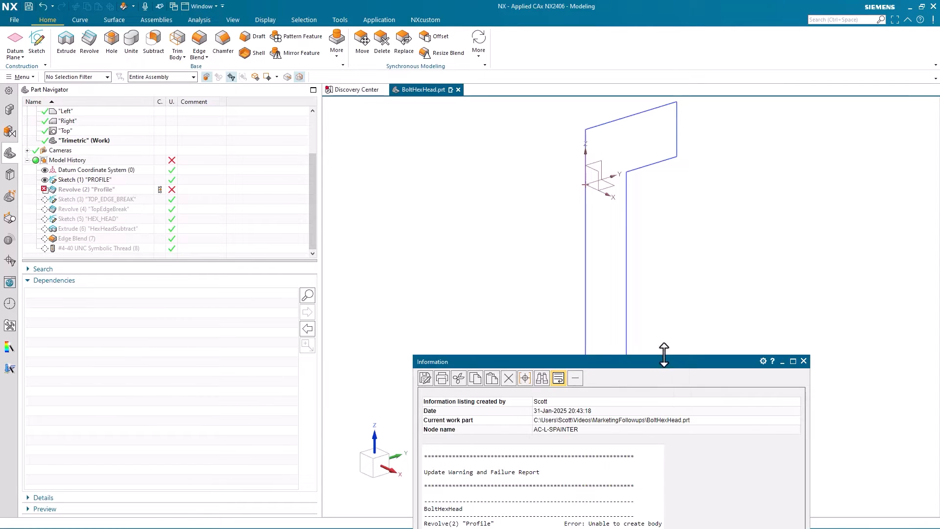
{"action": "left_click_drag", "start_coordinate": [669, 357], "coordinate": [702, 217]}
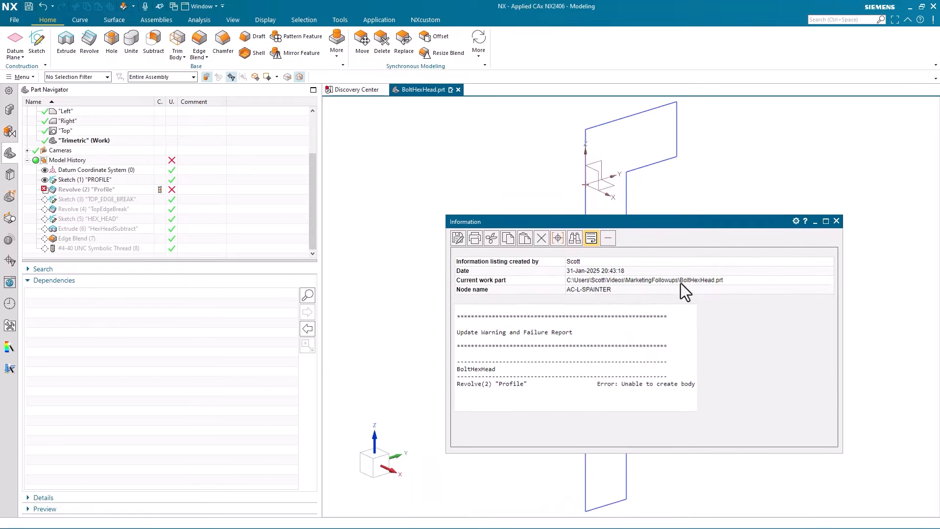
{"action": "left_click", "coordinate": [837, 221]}
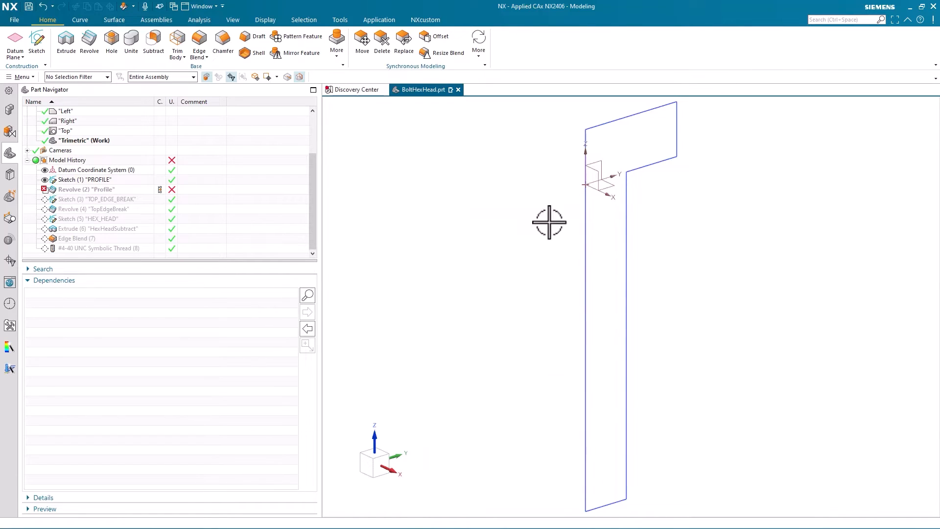
Edit Revolve (2) "Profile" with rollback and redefine its axis as the Z axis of the datum coordinate system.
{"action": "right_click", "coordinate": [138, 189]}
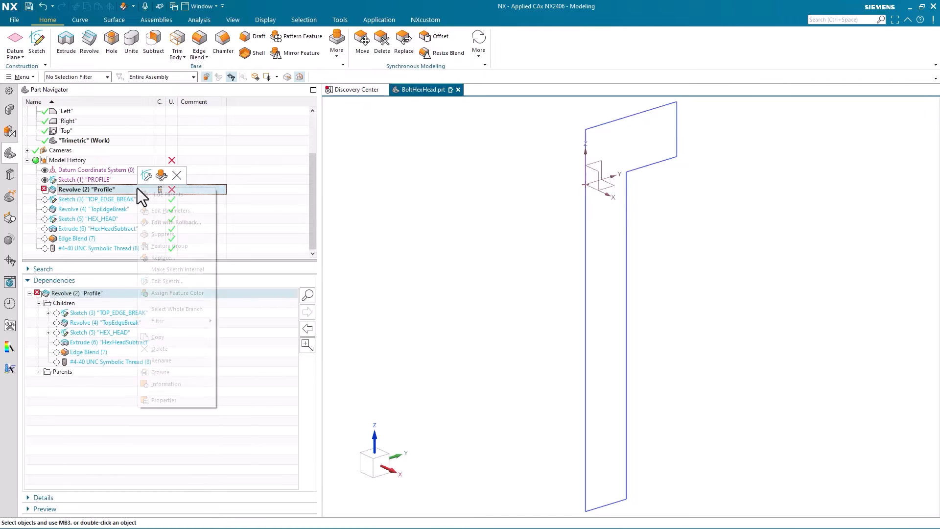
{"action": "left_click", "coordinate": [200, 223]}
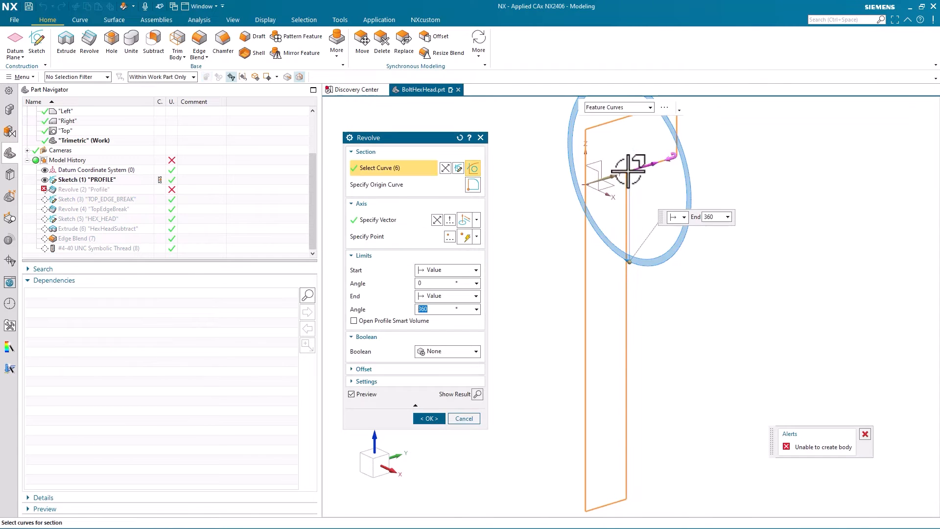
{"action": "left_click", "coordinate": [465, 221]}
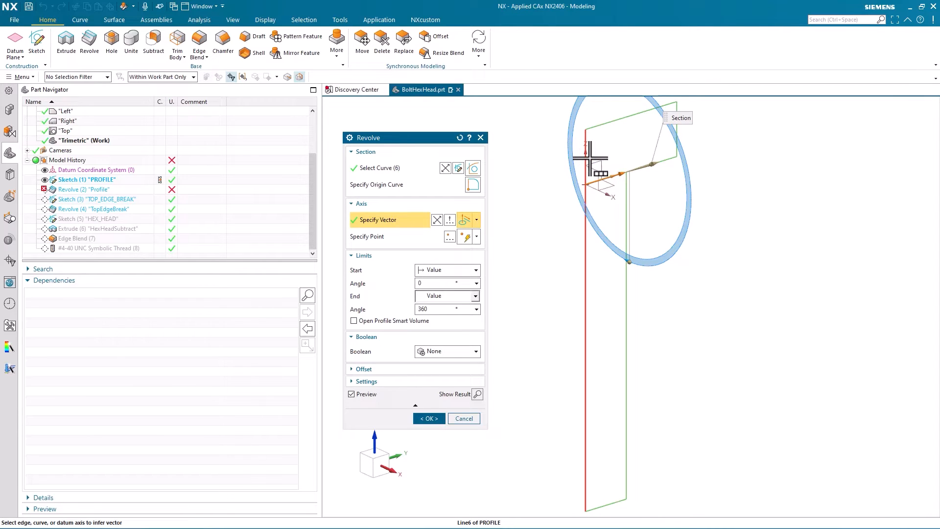
{"action": "left_click", "coordinate": [603, 161]}
{"action": "left_click", "coordinate": [804, 128]}
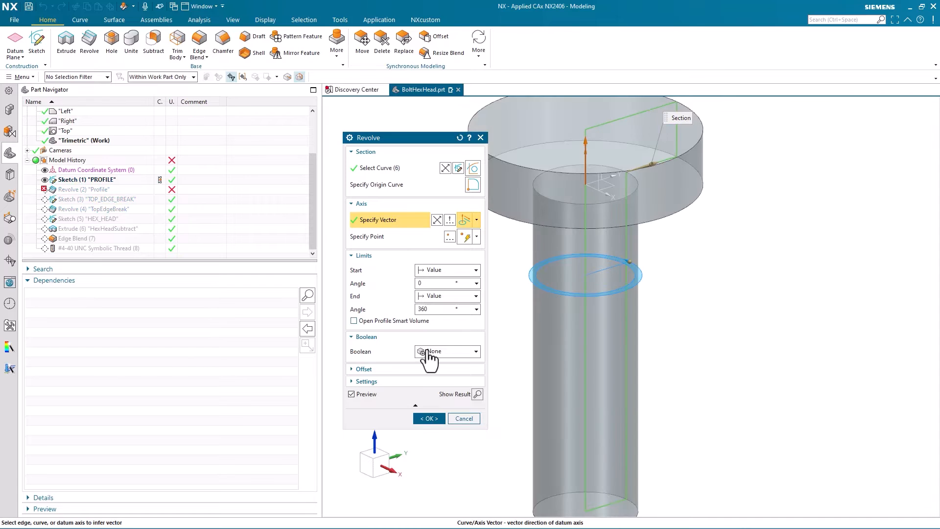
{"action": "left_click", "coordinate": [429, 419]}
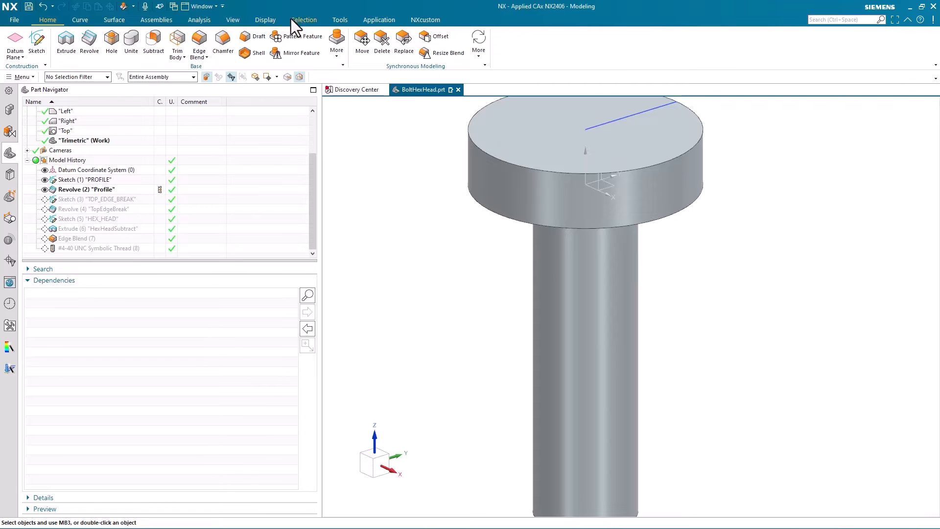
Change the model's display style to Wireframe.
{"action": "left_click", "coordinate": [268, 20]}
{"action": "left_click", "coordinate": [14, 50]}
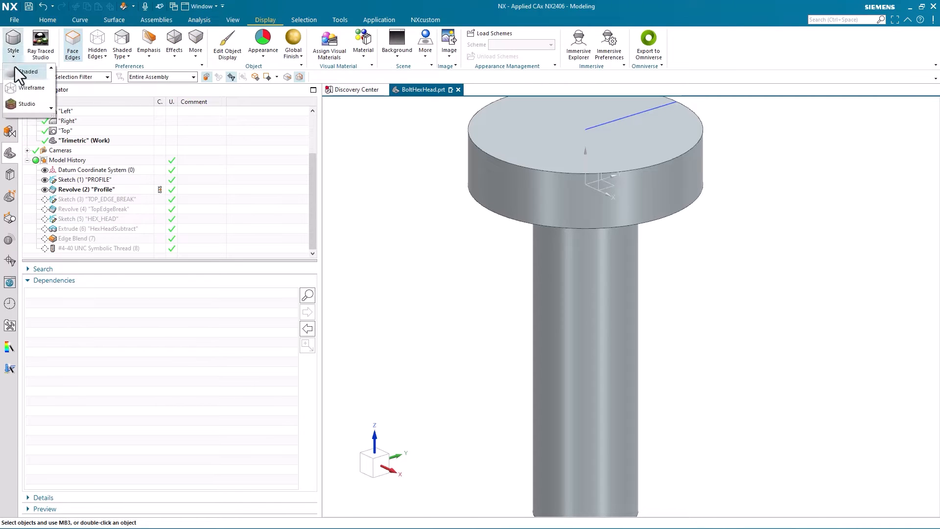
{"action": "left_click", "coordinate": [21, 86]}
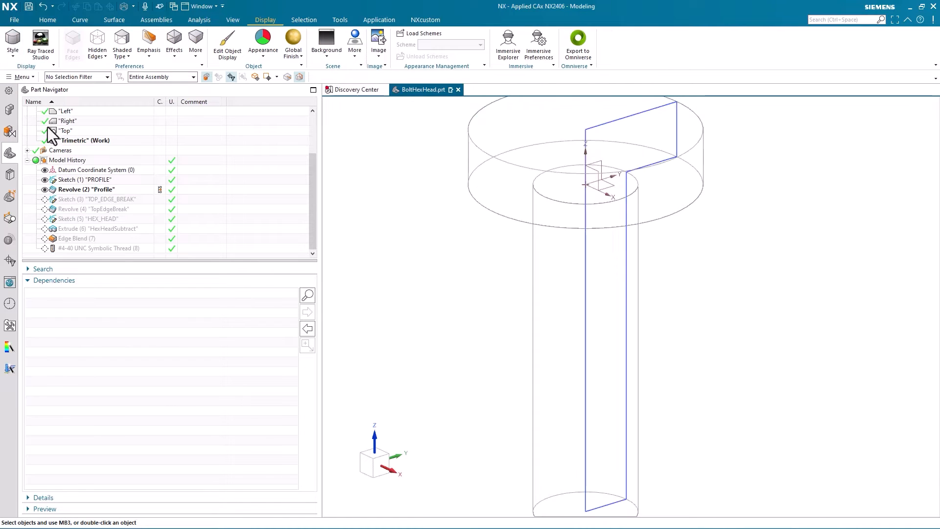
Roll the history forward through the TOP_EDGE_BREAK sketch to Revolve (4) "TopEdgeBreak" and close the update failure report.
{"action": "double_click", "coordinate": [155, 200]}
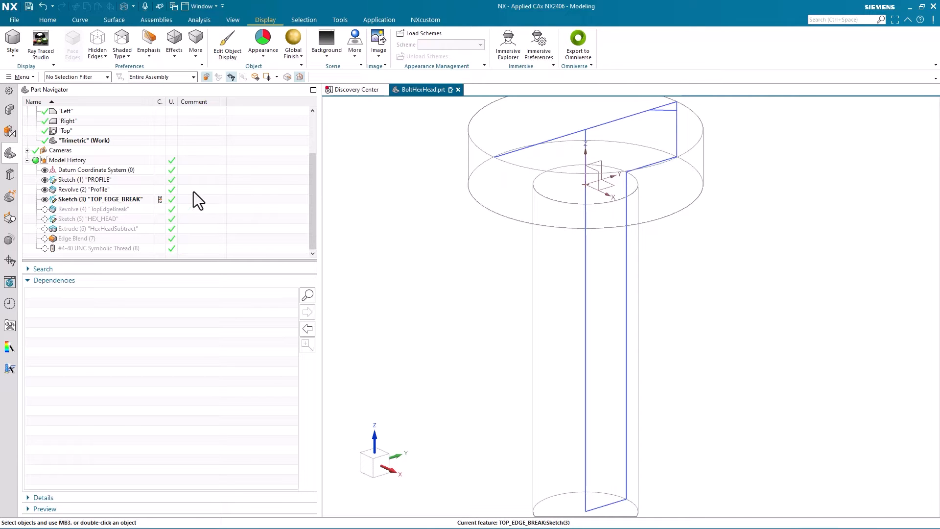
{"action": "left_click", "coordinate": [159, 209]}
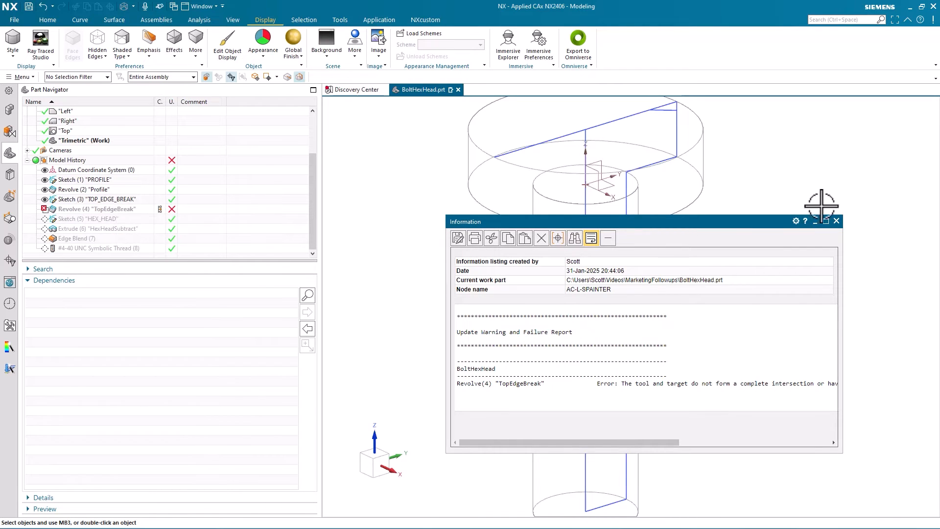
{"action": "left_click", "coordinate": [836, 221]}
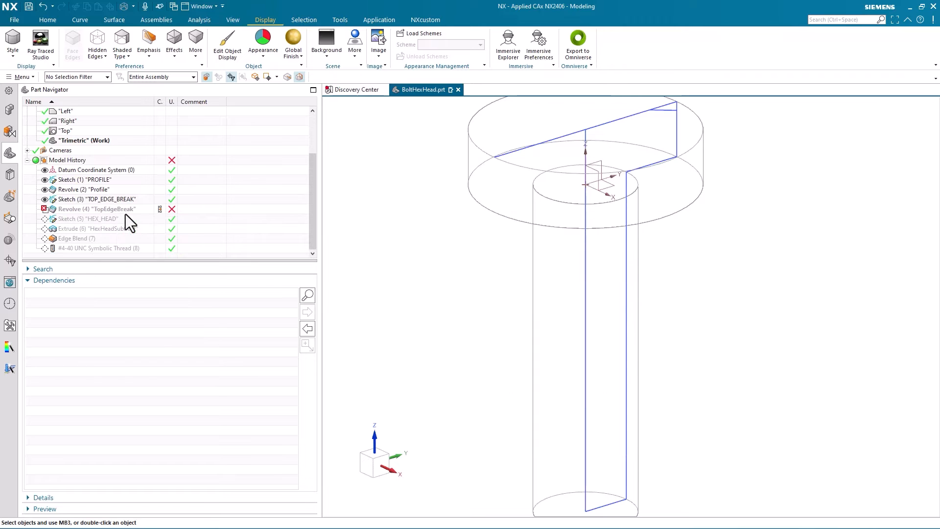
Edit Revolve (4) "TopEdgeBreak" with rollback and set its revolve axis to the datum coordinate system's Z axis.
{"action": "right_click", "coordinate": [128, 207]}
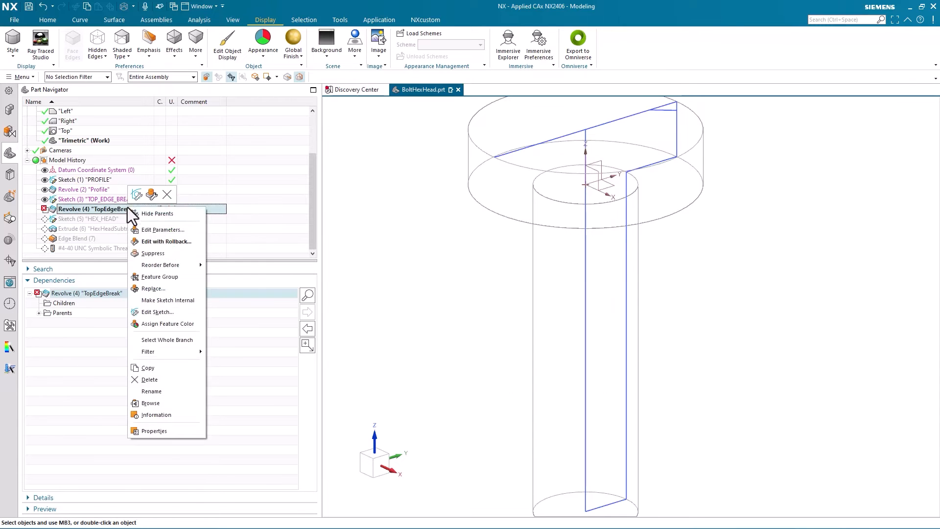
{"action": "left_click", "coordinate": [166, 238]}
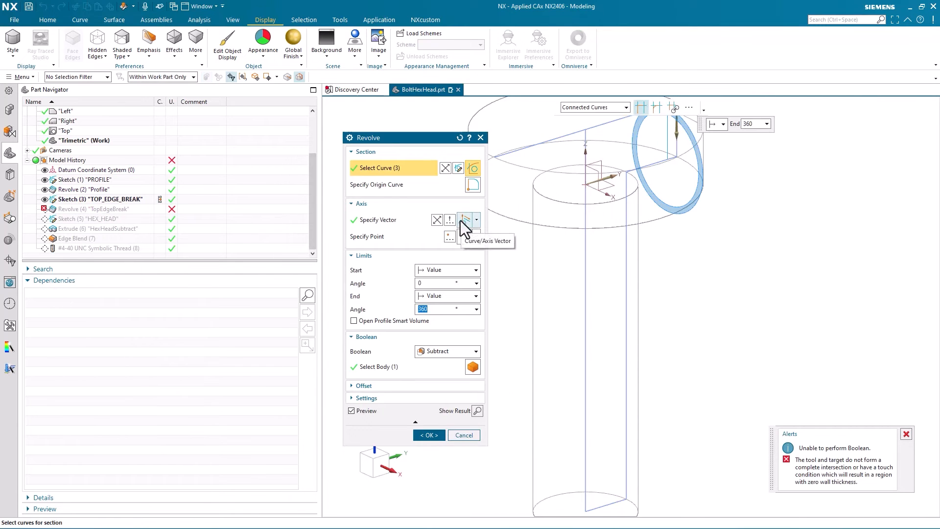
{"action": "left_click", "coordinate": [462, 220]}
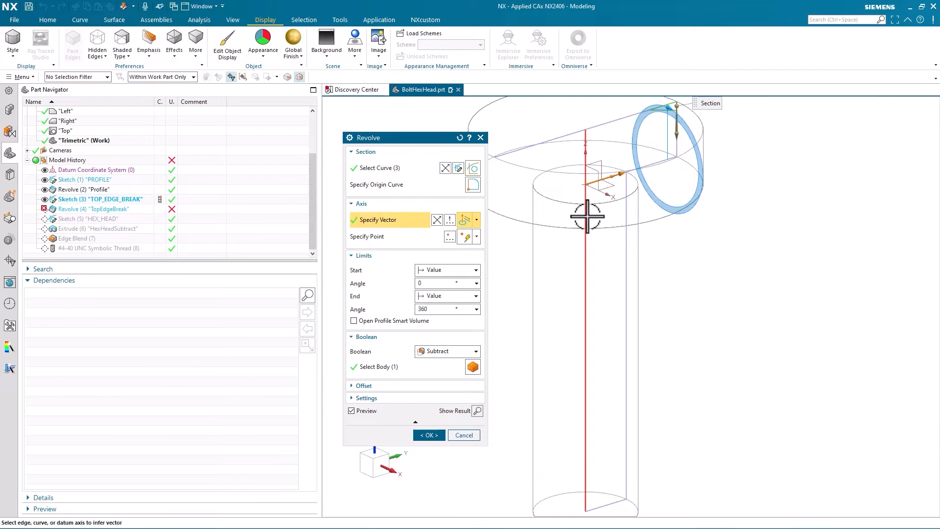
{"action": "left_click", "coordinate": [585, 162]}
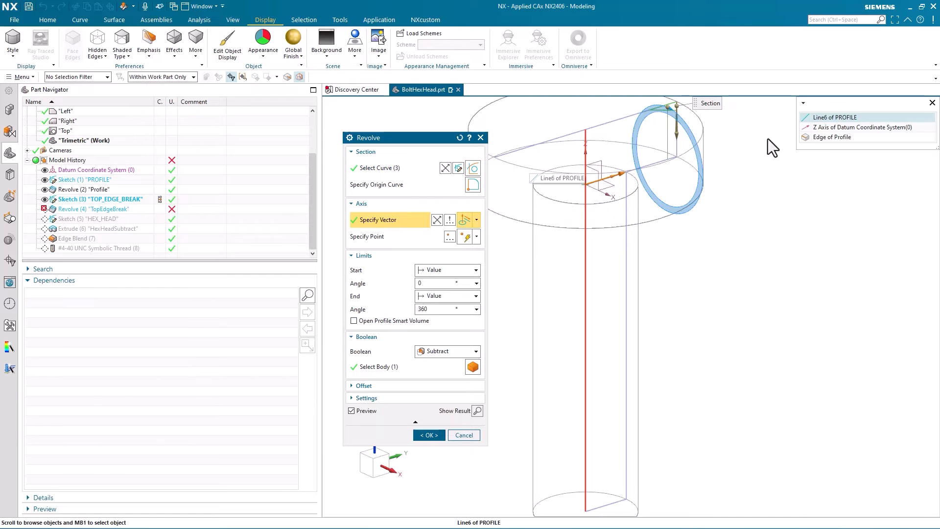
{"action": "left_click", "coordinate": [823, 125]}
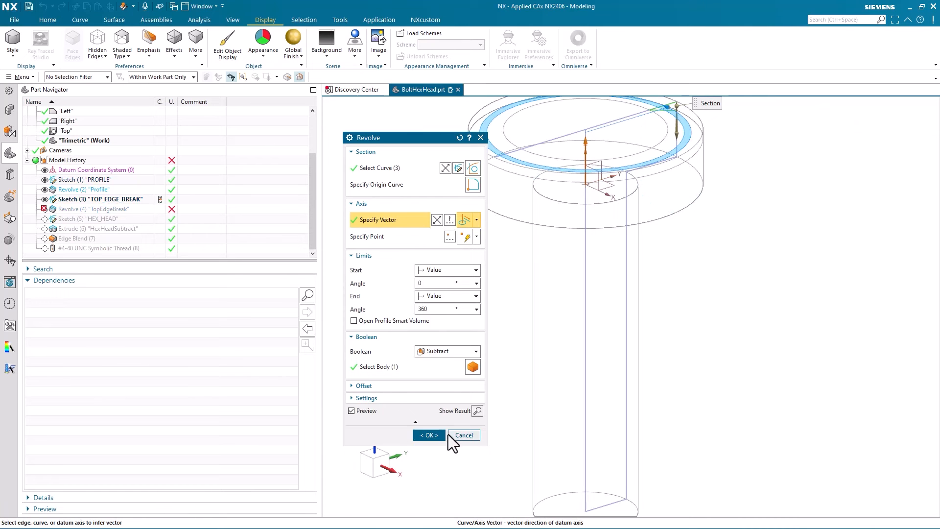
{"action": "left_click", "coordinate": [434, 434]}
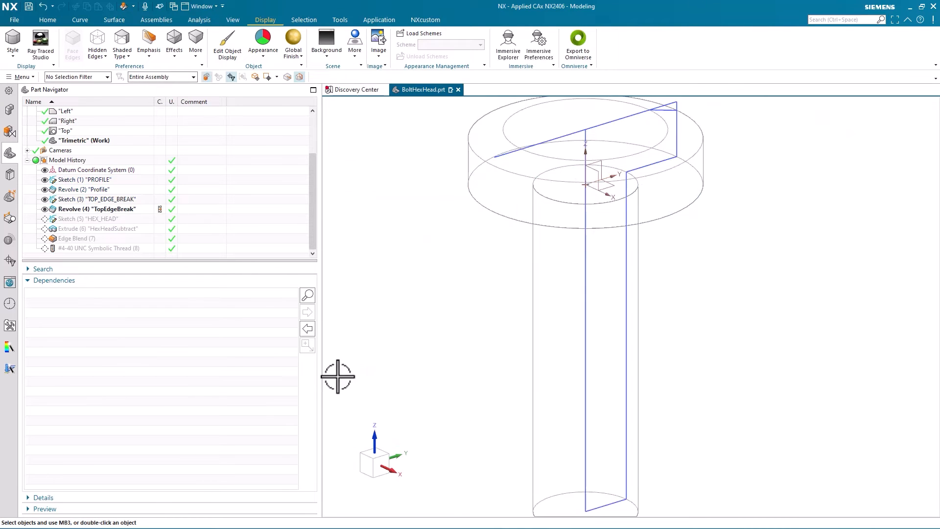
Roll the history forward through the HEX_HEAD sketch to Extrude (6) "HexHeadSubtract" and close the update failure report.
{"action": "left_click", "coordinate": [160, 220]}
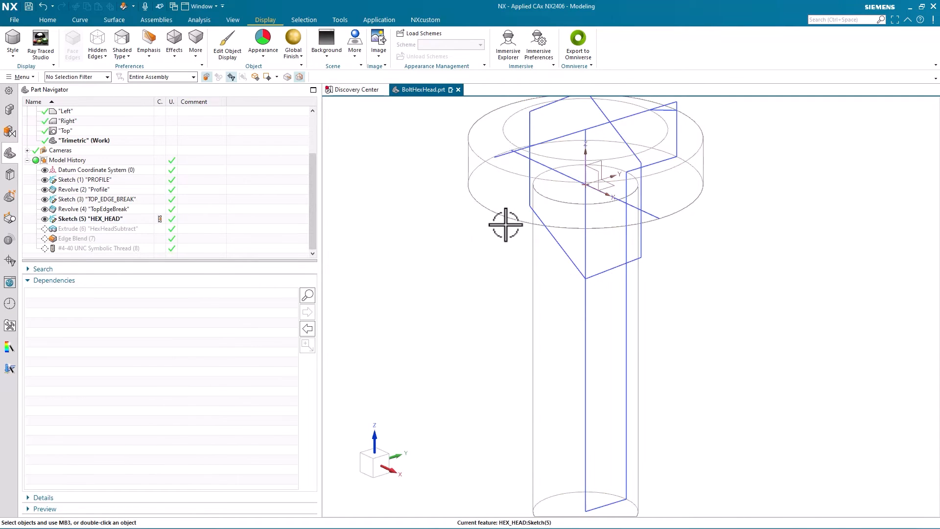
{"action": "left_click", "coordinate": [157, 229]}
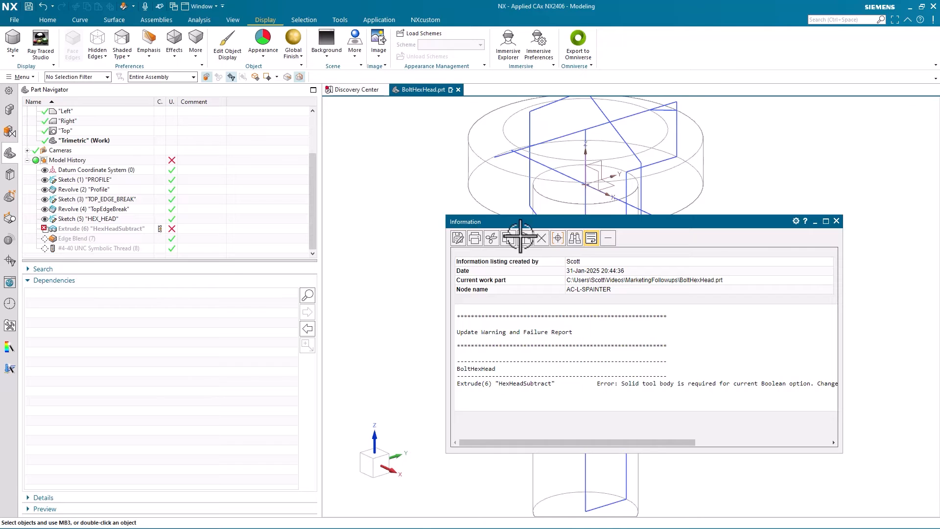
{"action": "left_click", "coordinate": [837, 221]}
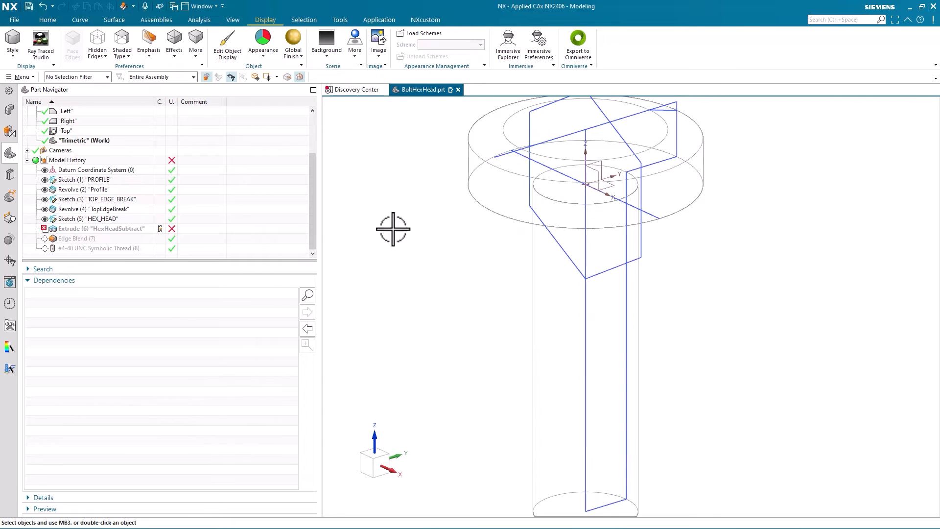
Open the HEX_HEAD sketch for editing with rollback and show the datum coordinate system.
{"action": "left_click", "coordinate": [130, 219]}
{"action": "right_click", "coordinate": [130, 219]}
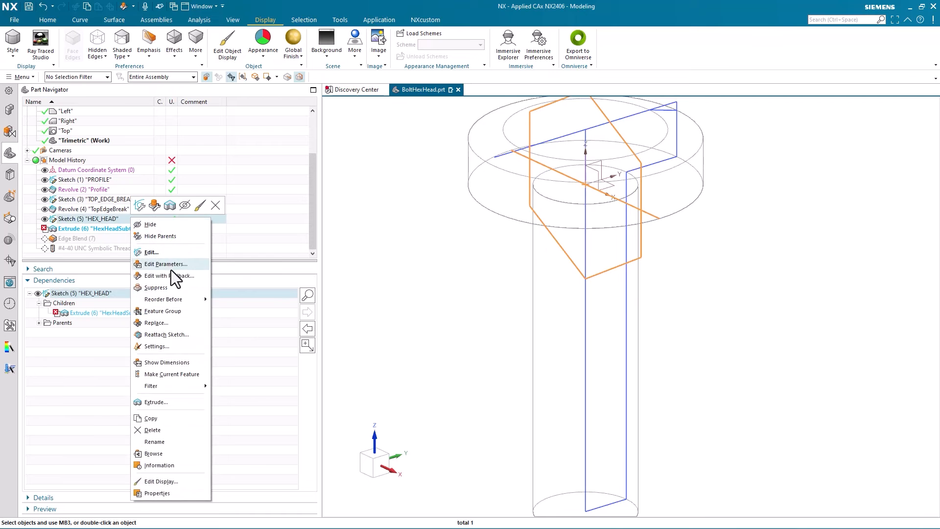
{"action": "left_click", "coordinate": [173, 275]}
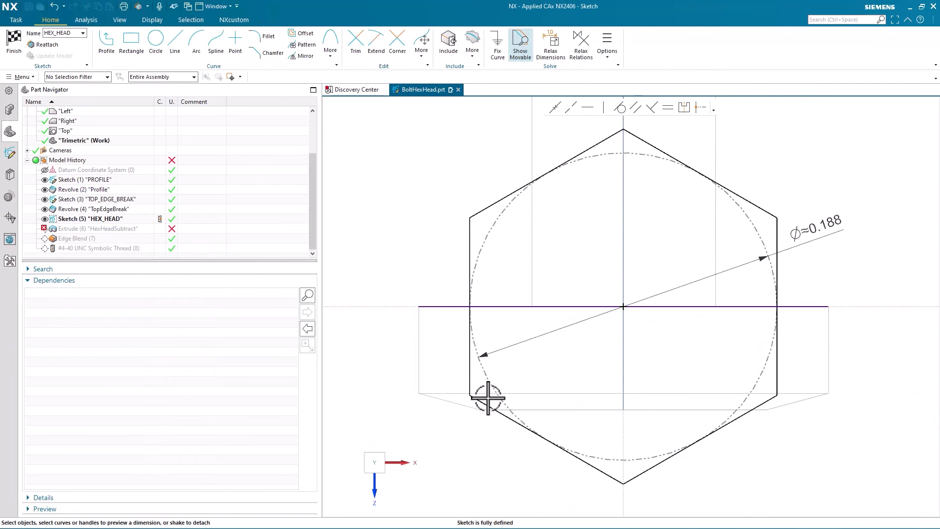
{"action": "mouse_move", "coordinate": [488, 397]}
{"action": "middle_mouse_down"}
{"action": "mouse_move", "coordinate": [489, 228]}
{"action": "mouse_move", "coordinate": [542, 284]}
{"action": "mouse_move", "coordinate": [543, 310]}
{"action": "middle_mouse_up"}
{"action": "scroll", "coordinate": [410, 326], "scroll_direction": "down", "scroll_amount": 3}
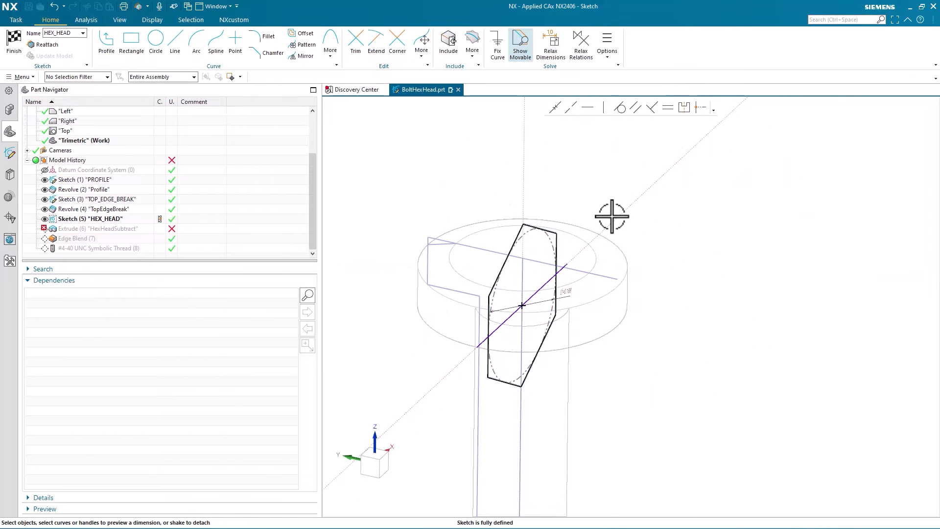
{"action": "right_click", "coordinate": [108, 171]}
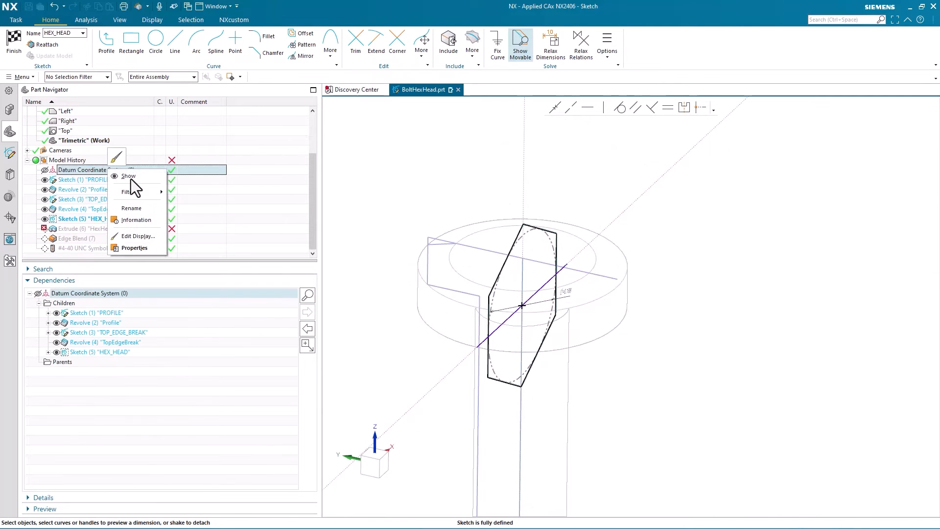
{"action": "left_click", "coordinate": [131, 178]}
Reattach the HEX_HEAD sketch to the XY plane of the datum coordinate system and finish the sketch.
{"action": "left_click", "coordinate": [54, 46]}
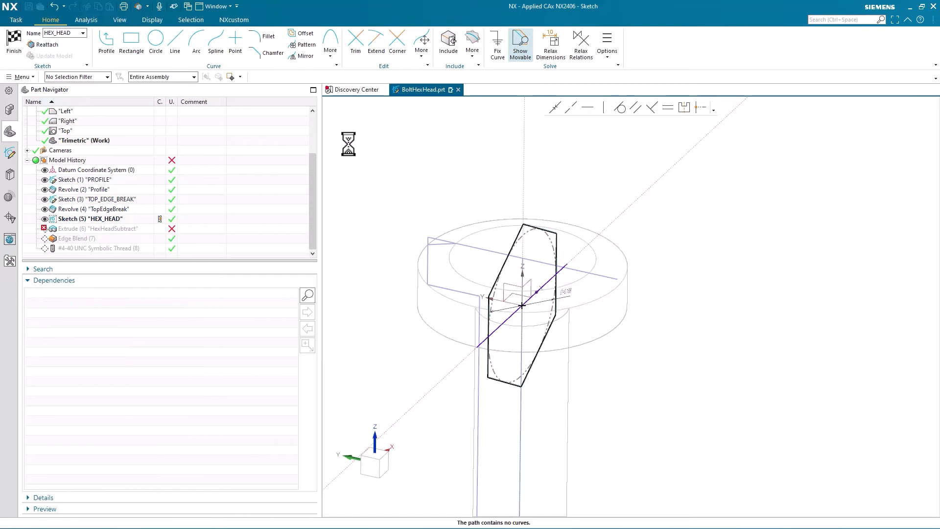
{"action": "middle_click_drag", "start_coordinate": [643, 315], "coordinate": [716, 318]}
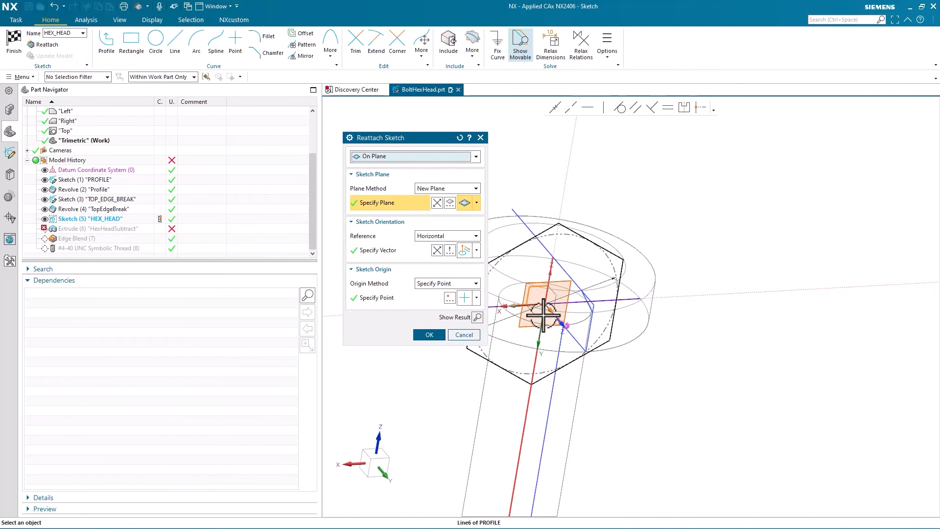
{"action": "left_click", "coordinate": [563, 311]}
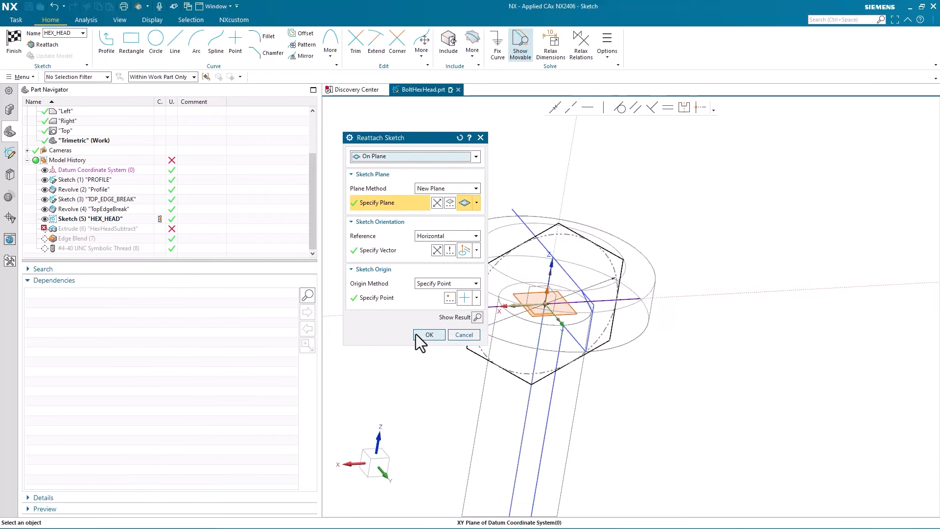
{"action": "left_click", "coordinate": [429, 335]}
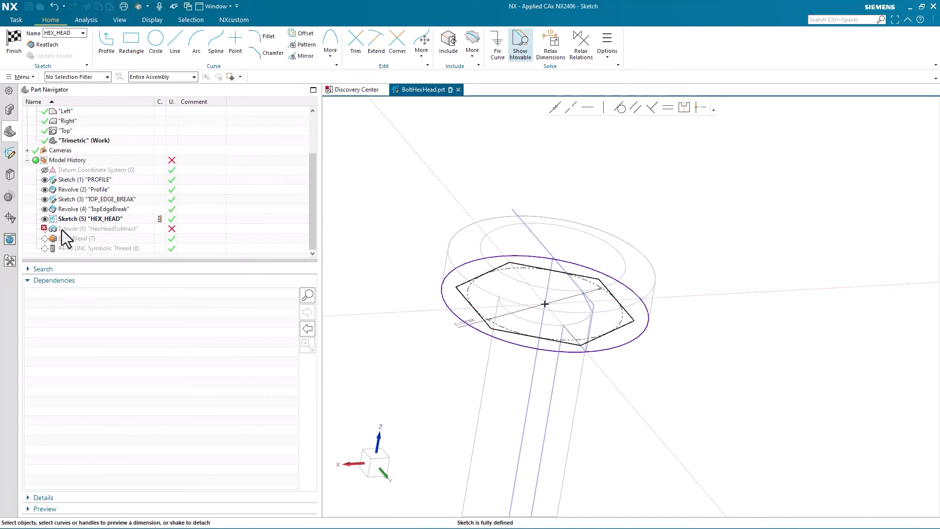
{"action": "left_click", "coordinate": [13, 44]}
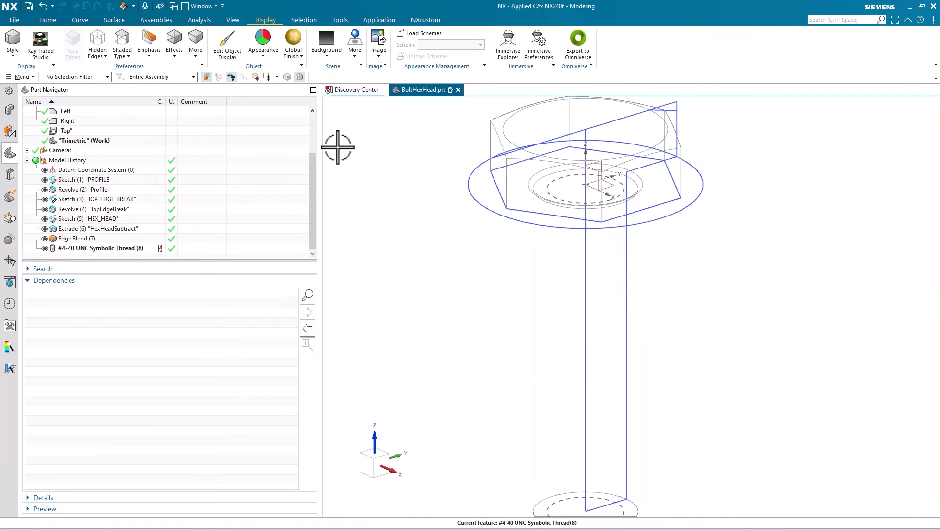
Turn off layers 21 and 61 in the layer settings to hide the sketches and the datum coordinate system.
{"action": "key", "text": "ctrl+f"}
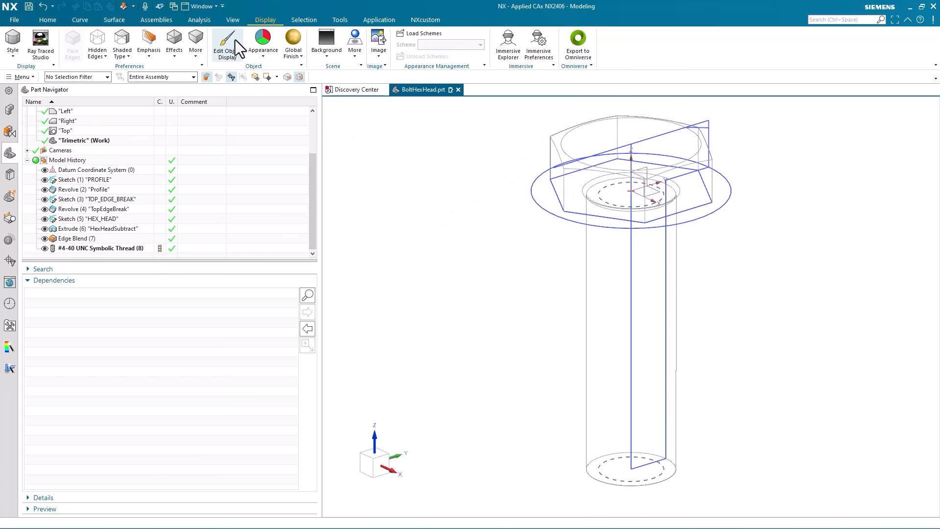
{"action": "left_click", "coordinate": [226, 20]}
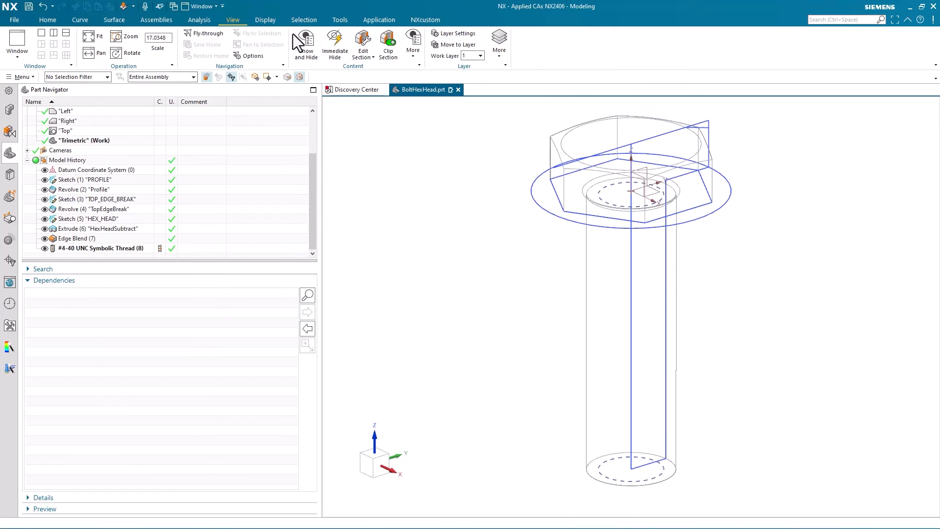
{"action": "left_click", "coordinate": [451, 34]}
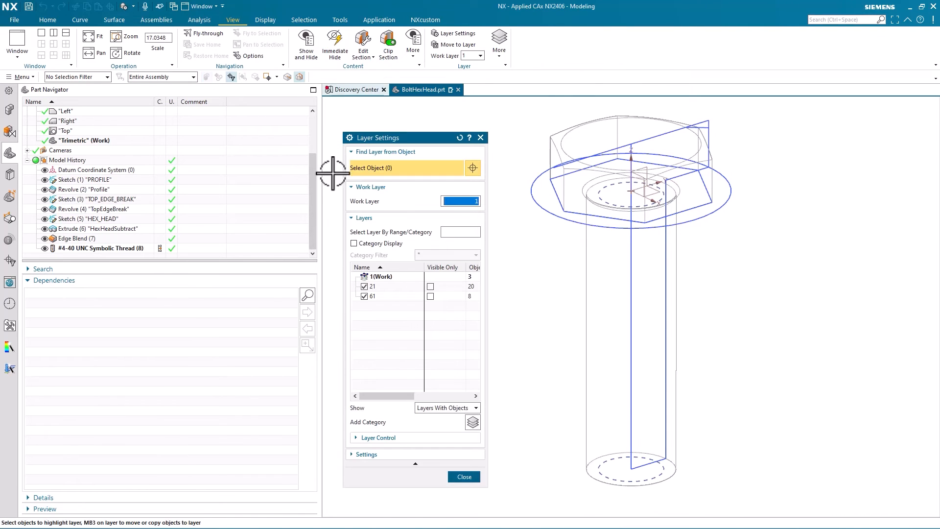
{"action": "left_click", "coordinate": [364, 296]}
{"action": "left_click", "coordinate": [361, 297]}
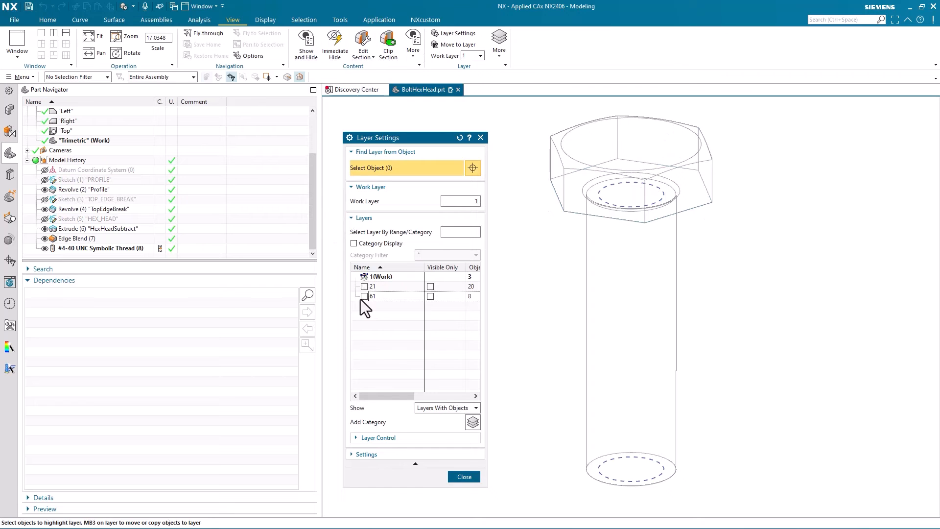
{"action": "left_click", "coordinate": [465, 477]}
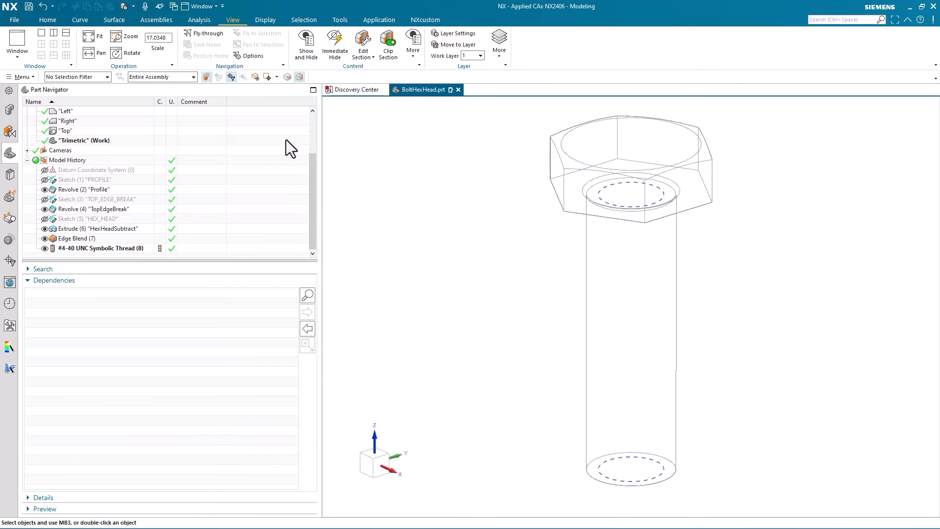
Change the bolt's display style to Shaded.
{"action": "left_click", "coordinate": [274, 19]}
{"action": "left_click", "coordinate": [13, 44]}
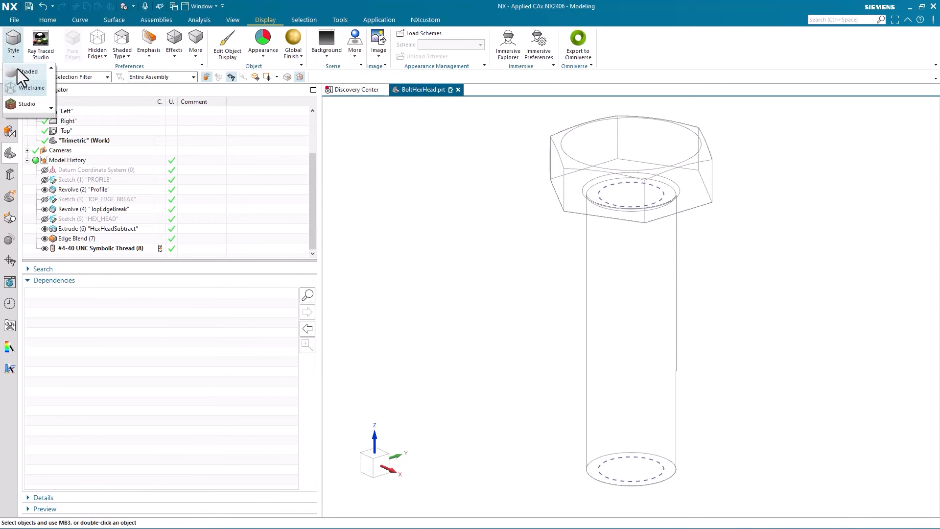
{"action": "left_click", "coordinate": [18, 73]}
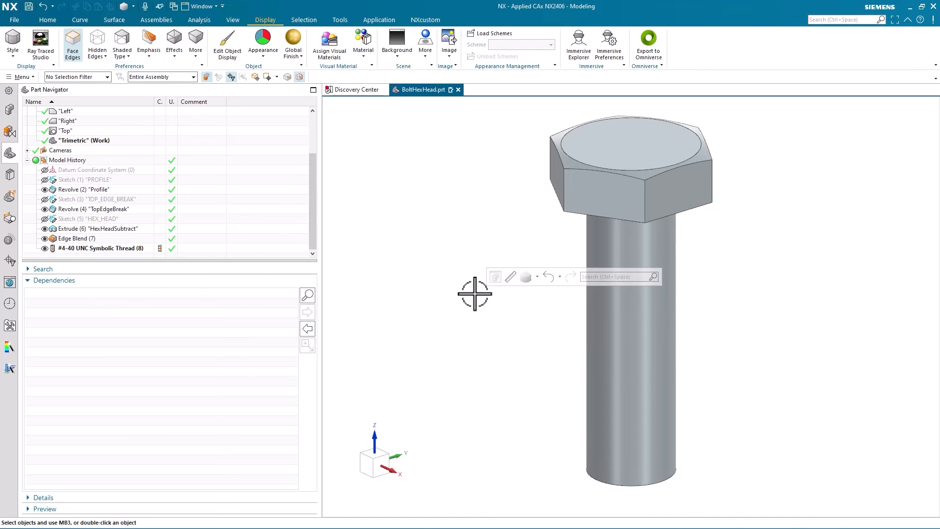